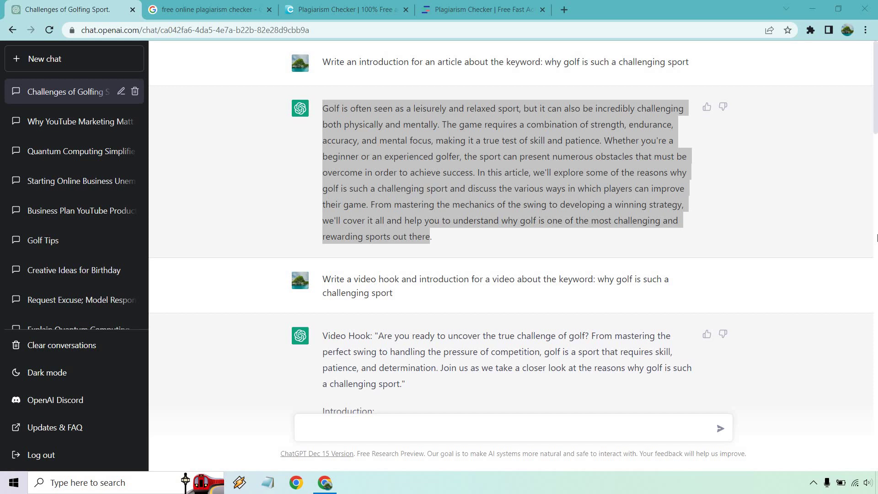
# Copy the golf introduction from ChatGPT and return to the plagiarism checker search results
pyautogui.rightClick(471, 143)
pyautogui.click(475, 145)
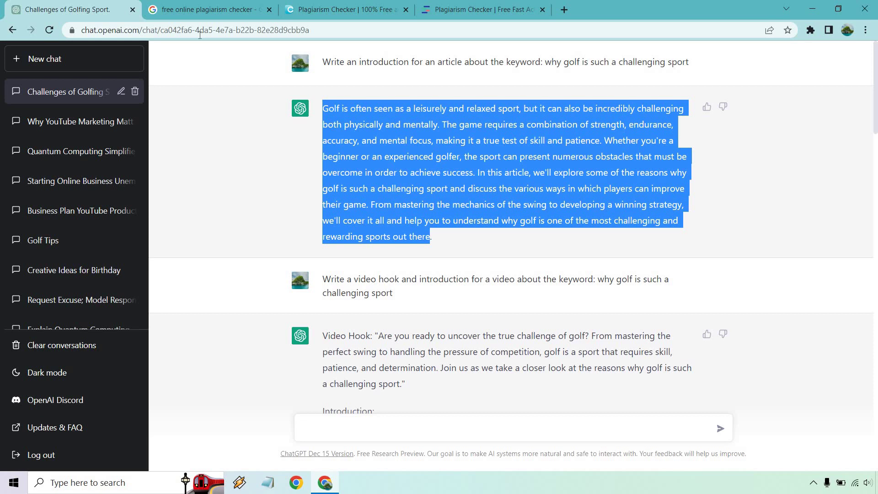
pyautogui.click(203, 4)
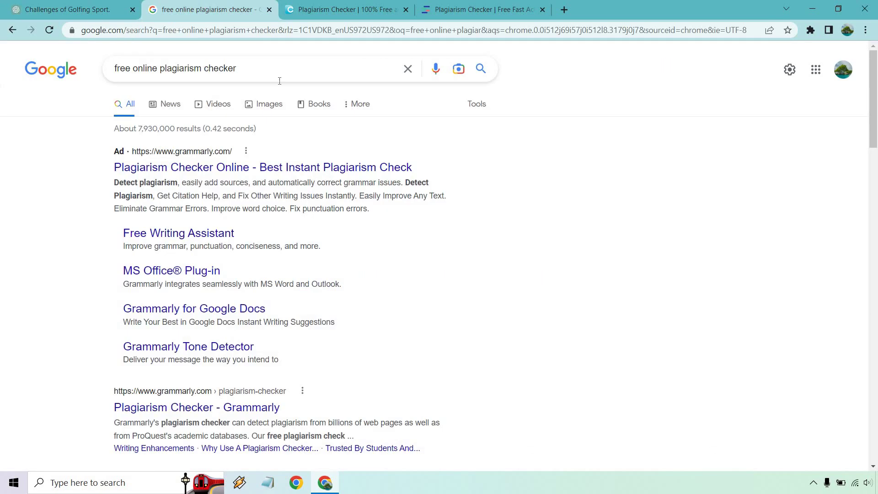
pyautogui.scroll(-4, 627, 240)
pyautogui.scroll(-3, 625, 239)
pyautogui.scroll(-4, 621, 257)
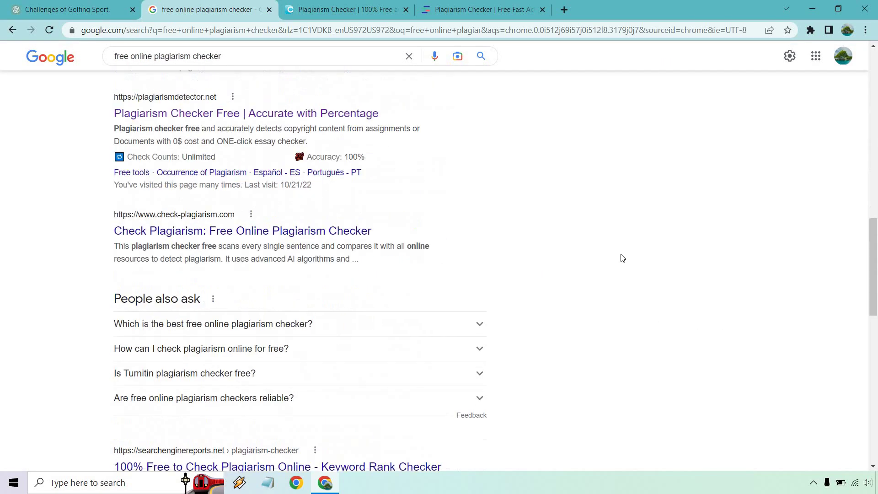
pyautogui.scroll(9, 625, 264)
pyautogui.scroll(2, 625, 263)
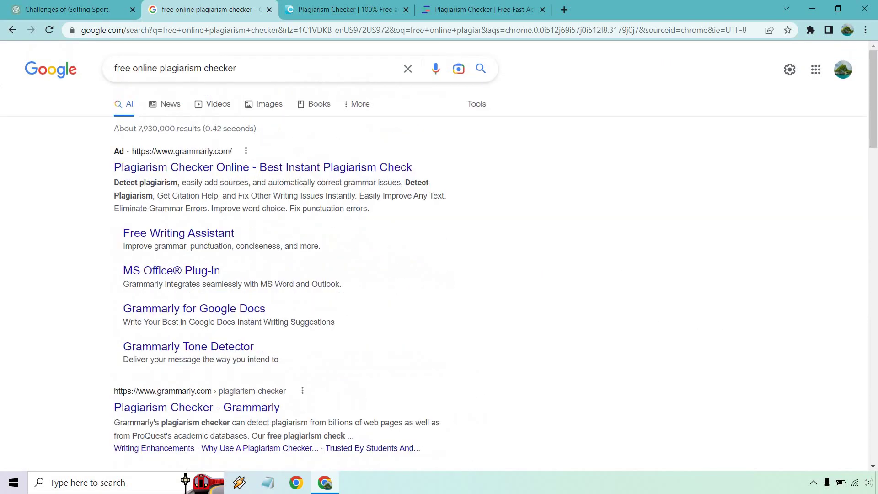
# Paste the 127-word golf introduction into Duplichecker and start the reCAPTCHA verification
pyautogui.click(361, 5)
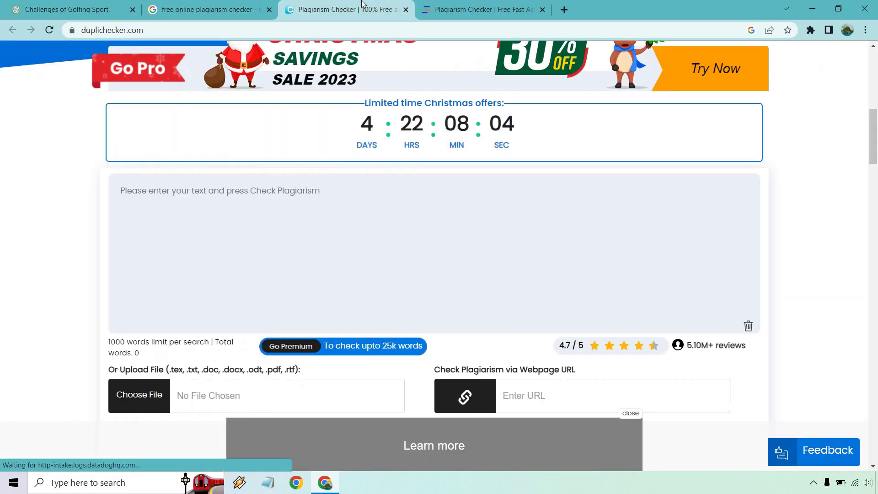
pyautogui.click(343, 198)
pyautogui.hotkey('ctrl', 'v')
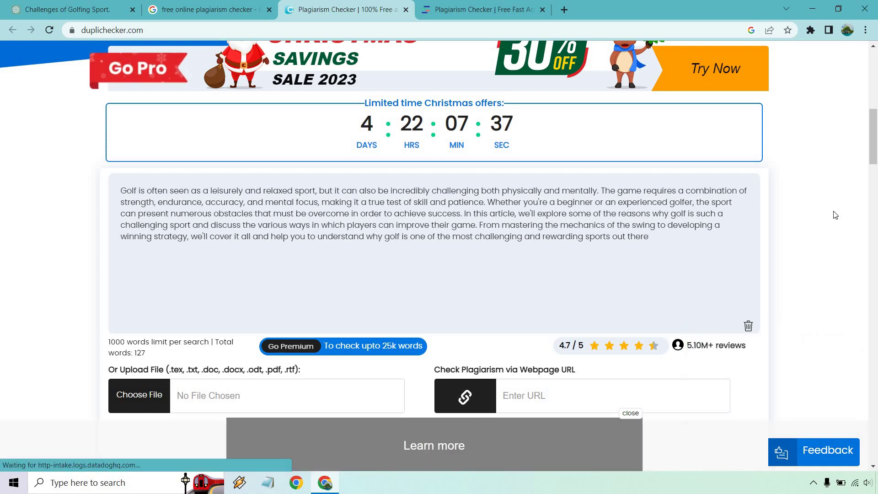
pyautogui.scroll(-1, 840, 233)
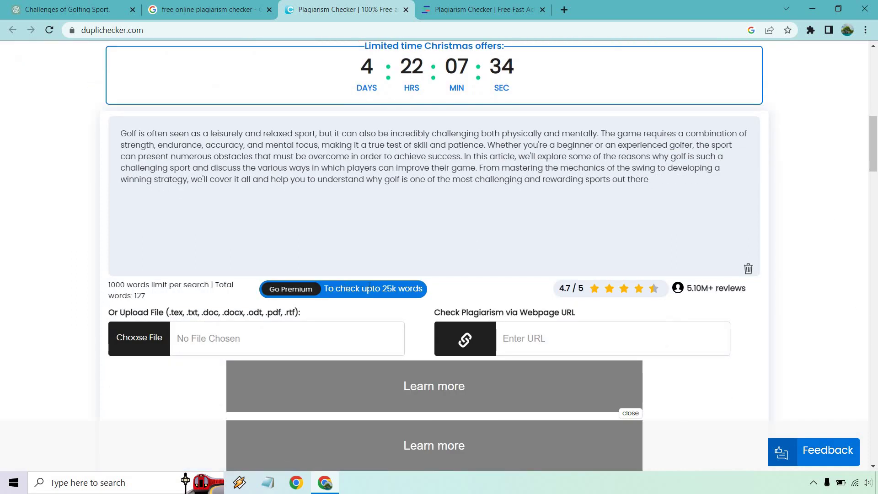
pyautogui.scroll(-3, 566, 216)
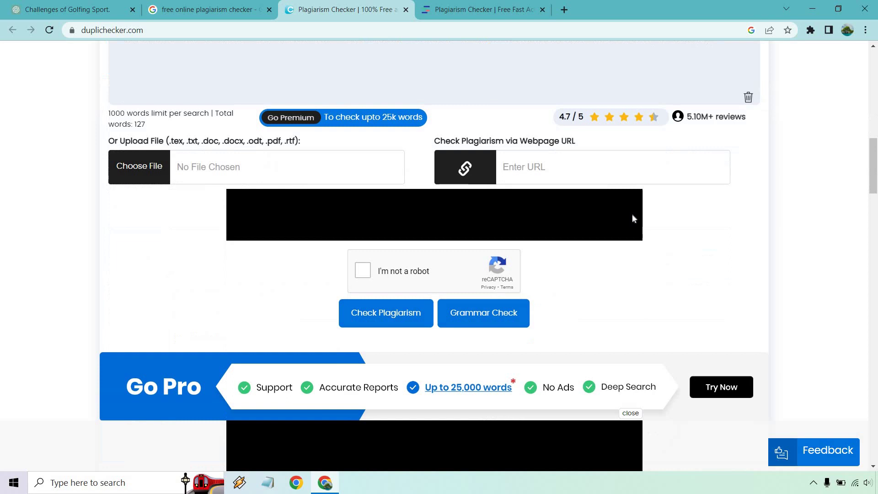
pyautogui.click(369, 273)
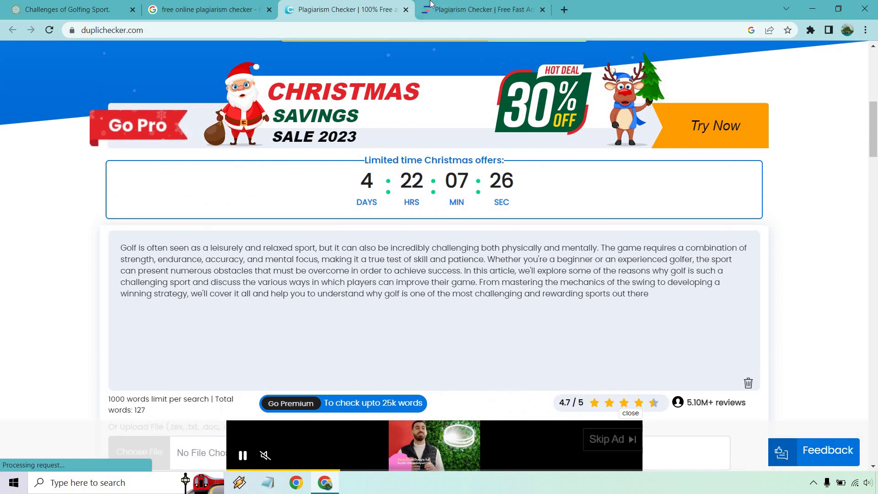
# Paste the golf introduction into Quetext and submit it for a plagiarism check
pyautogui.click(445, 10)
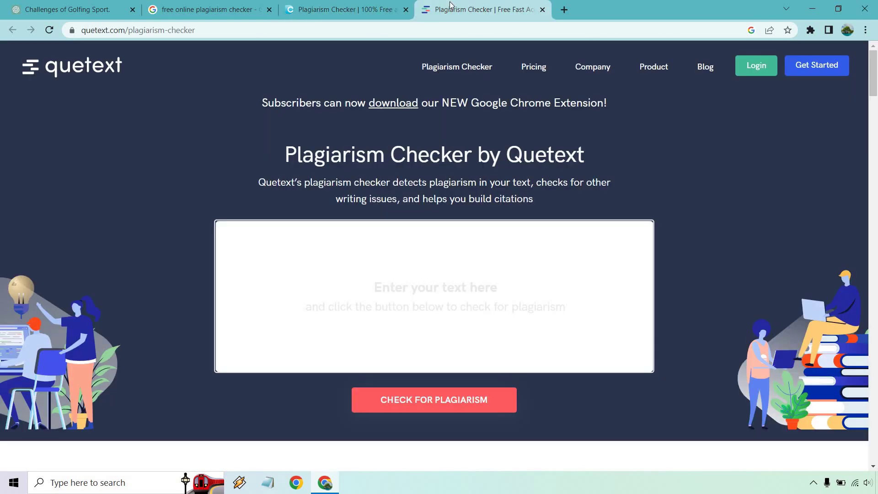
pyautogui.click(377, 260)
pyautogui.hotkey('ctrl', 'v')
pyautogui.scroll(-1, 461, 268)
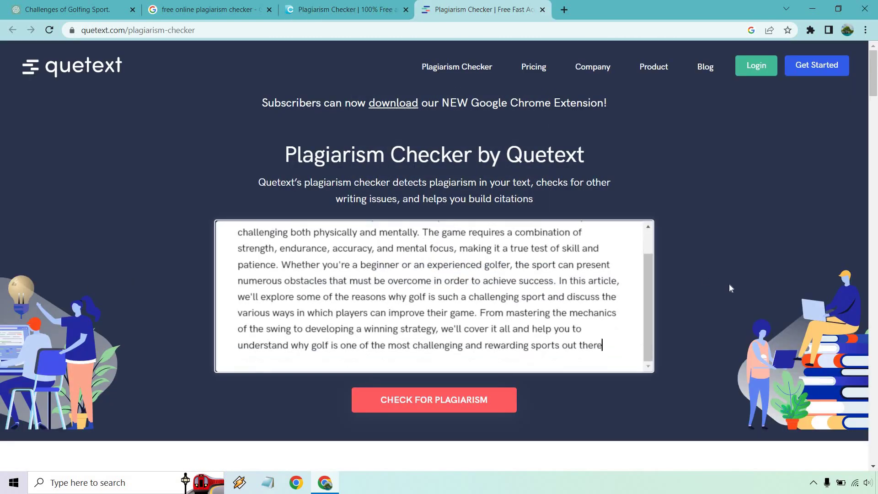
pyautogui.click(467, 401)
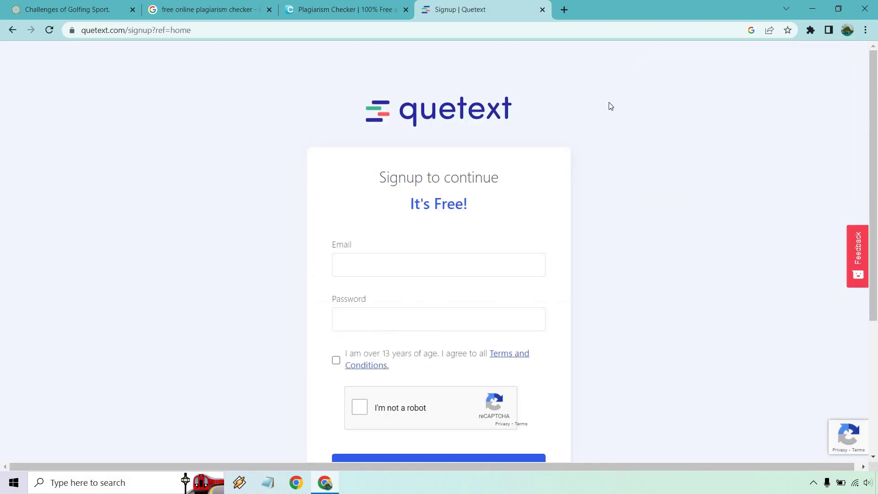
# Run the golf introduction through SmallSEOTools' Check Plagiarism, then return to the Duplichecker scan
pyautogui.click(237, 4)
pyautogui.scroll(-4, 439, 143)
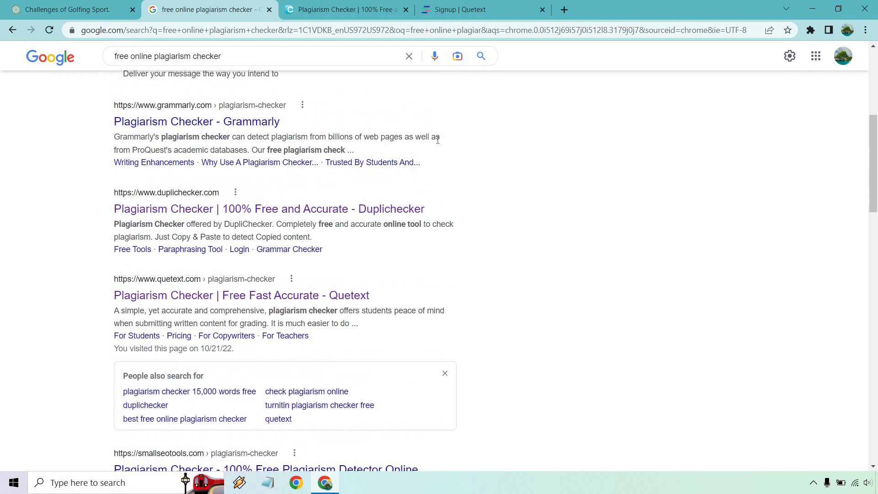
pyautogui.scroll(-3, 429, 147)
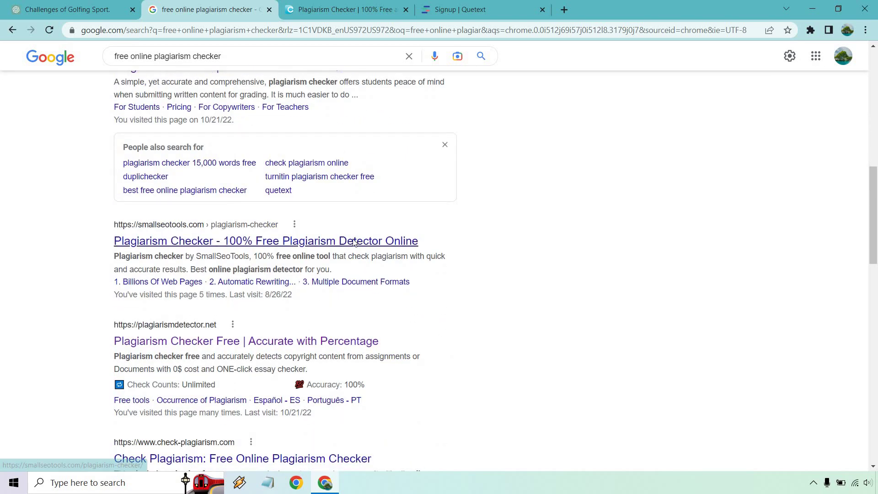
pyautogui.rightClick(345, 240)
pyautogui.click(363, 242)
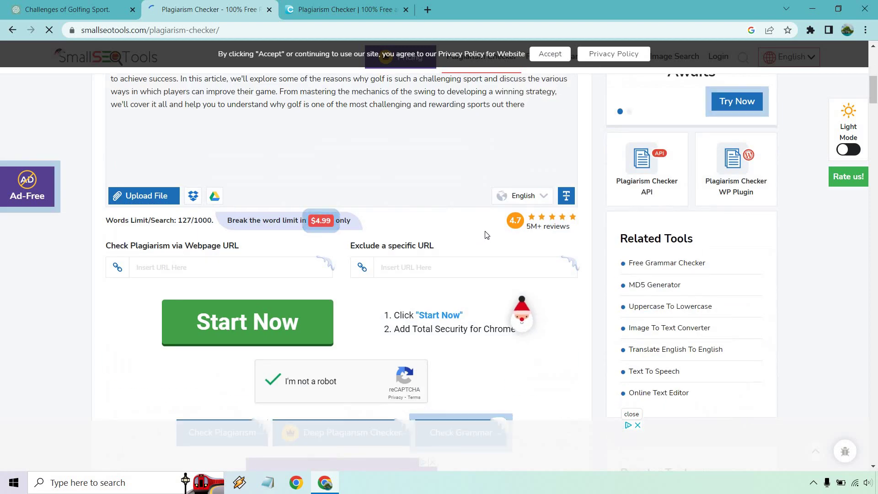
pyautogui.scroll(-3, 484, 236)
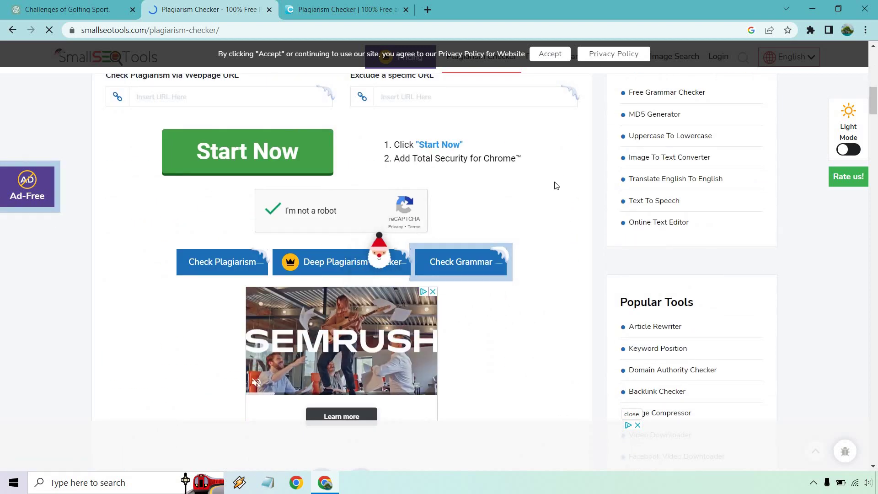
pyautogui.scroll(-2, 434, 181)
pyautogui.scroll(2, 171, 284)
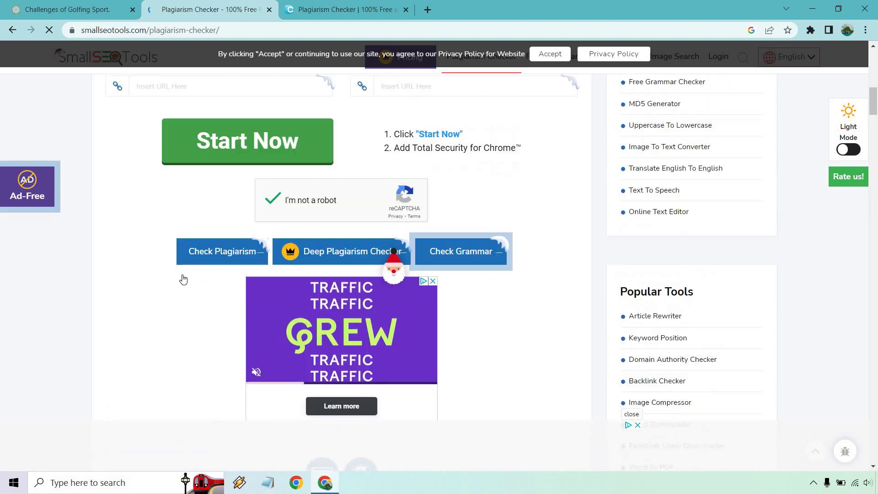
pyautogui.click(203, 267)
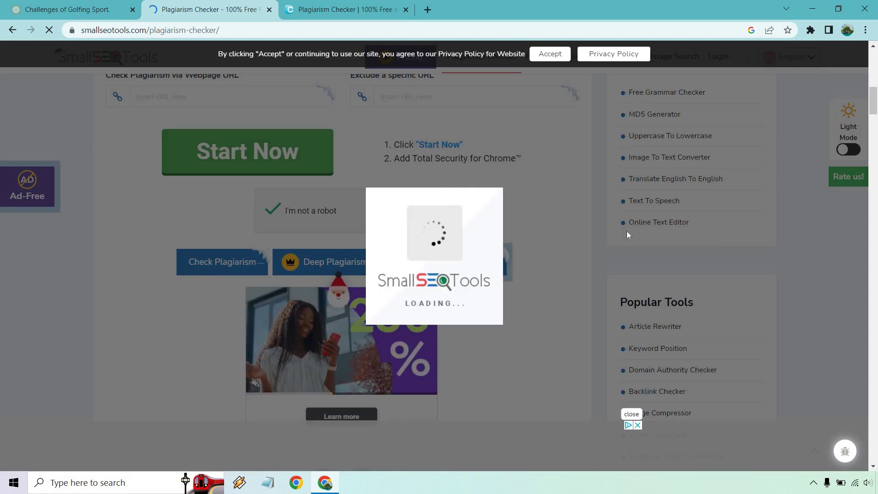
pyautogui.click(343, 10)
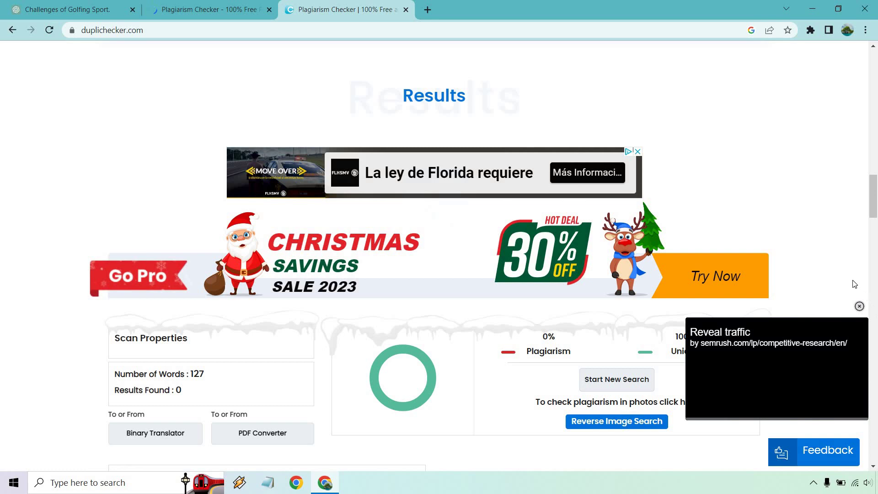
pyautogui.scroll(-2, 844, 233)
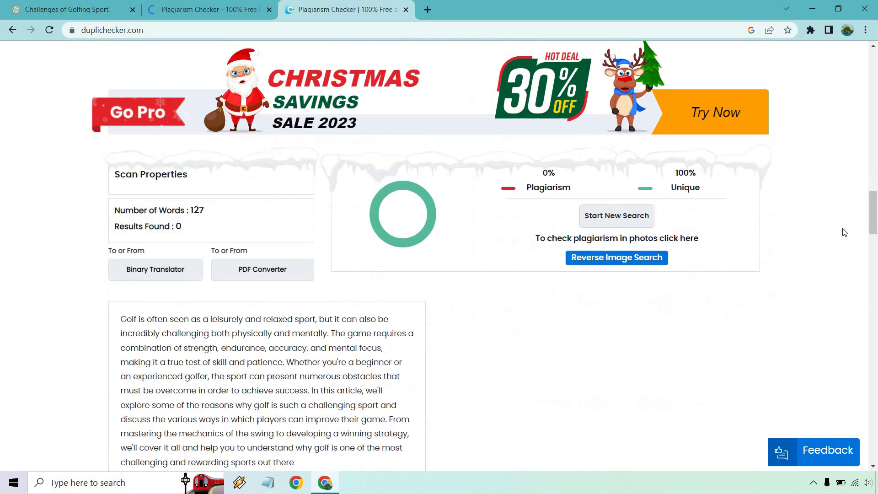
pyautogui.scroll(2, 845, 233)
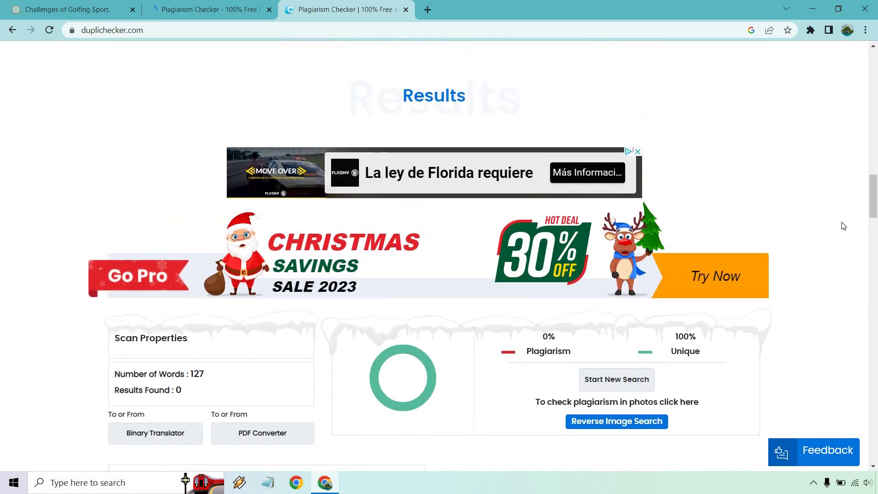
pyautogui.scroll(-2, 844, 220)
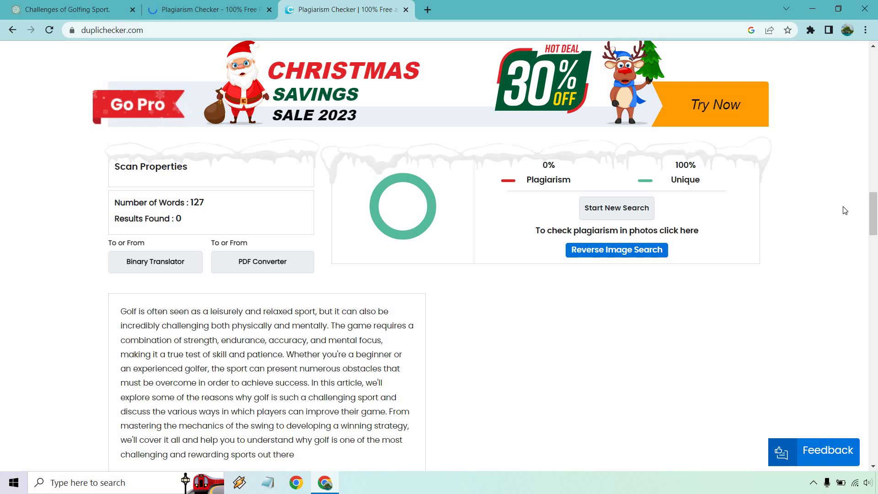
pyautogui.scroll(-2, 845, 210)
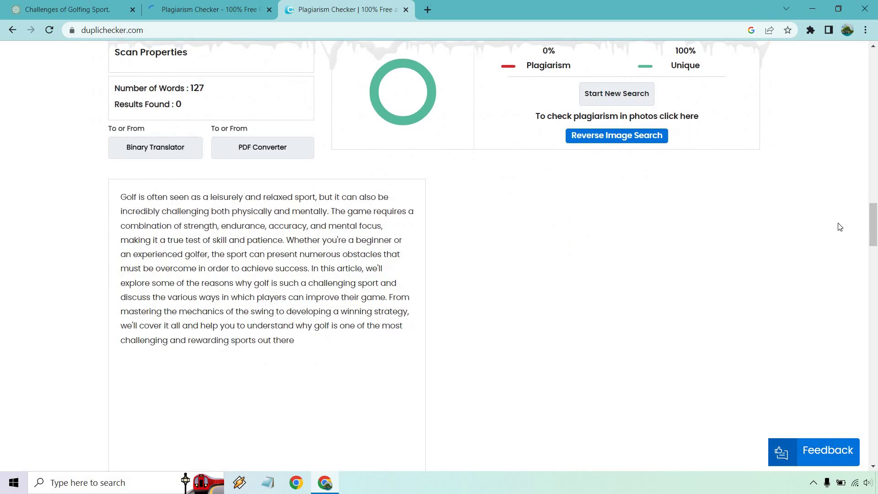
pyautogui.scroll(2, 840, 227)
# View SmallSEOTools' 0% plagiarism result, dismiss its popups, and select ChatGPT's learning-benefits answer
pyautogui.click(212, 9)
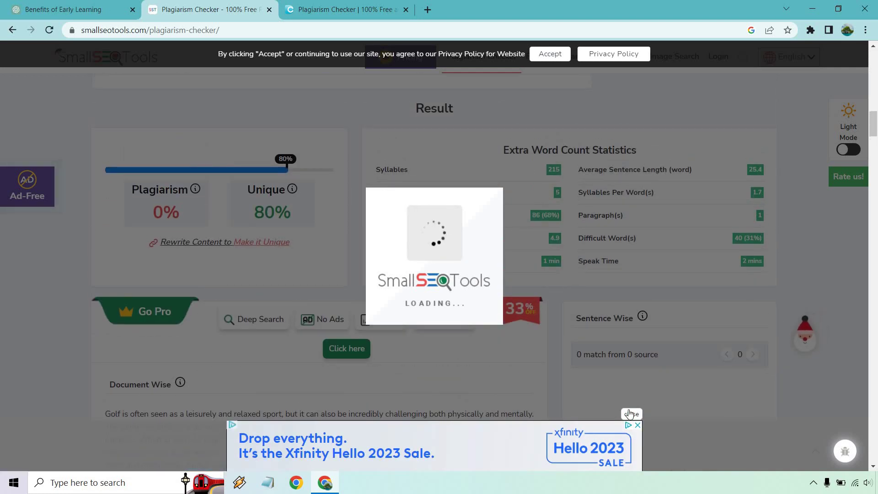
pyautogui.click(631, 414)
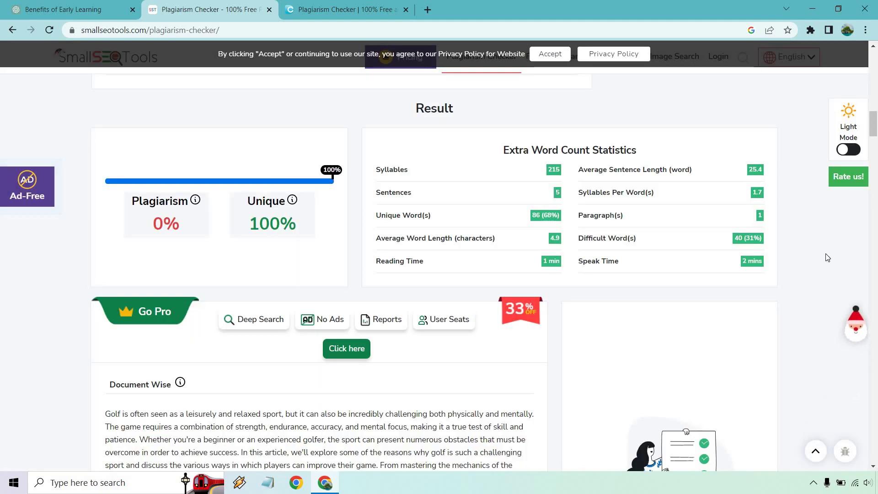
pyautogui.scroll(-1, 825, 257)
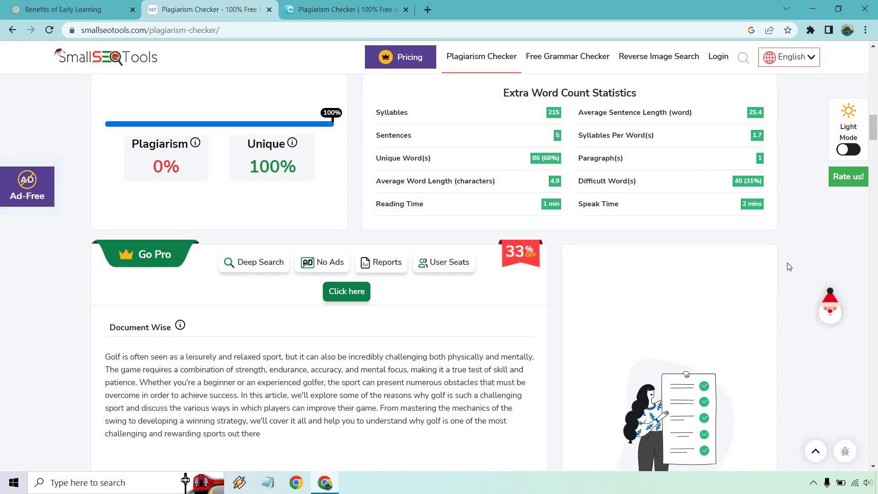
pyautogui.scroll(2, 788, 267)
pyautogui.scroll(1, 787, 265)
pyautogui.scroll(3, 782, 266)
pyautogui.scroll(2, 773, 268)
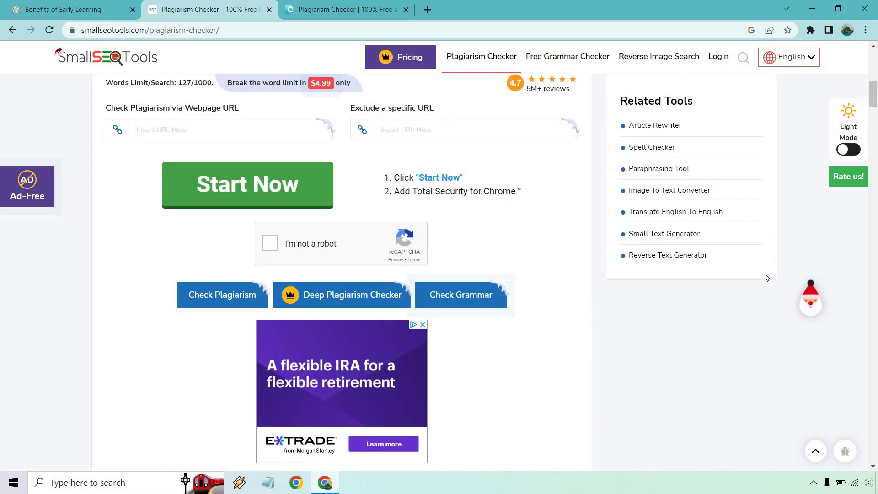
pyautogui.scroll(4, 766, 277)
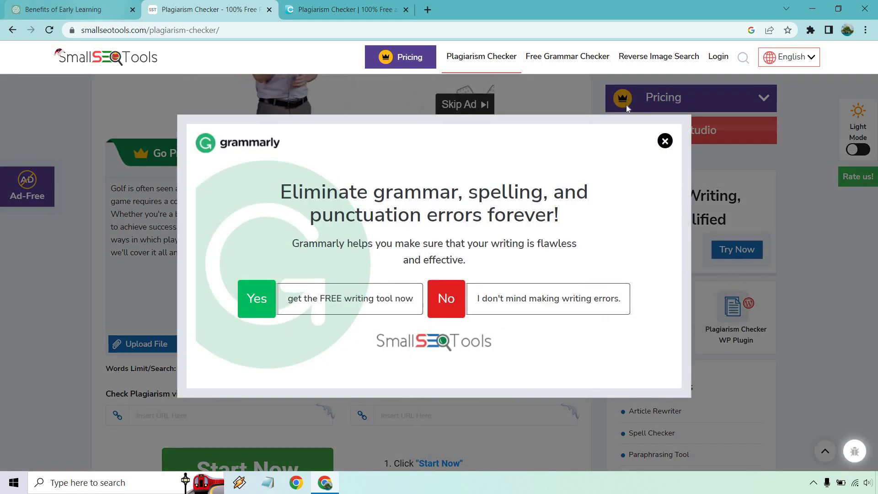
pyautogui.click(665, 141)
pyautogui.hotkey('ctrl', 'shift', 'Tab')
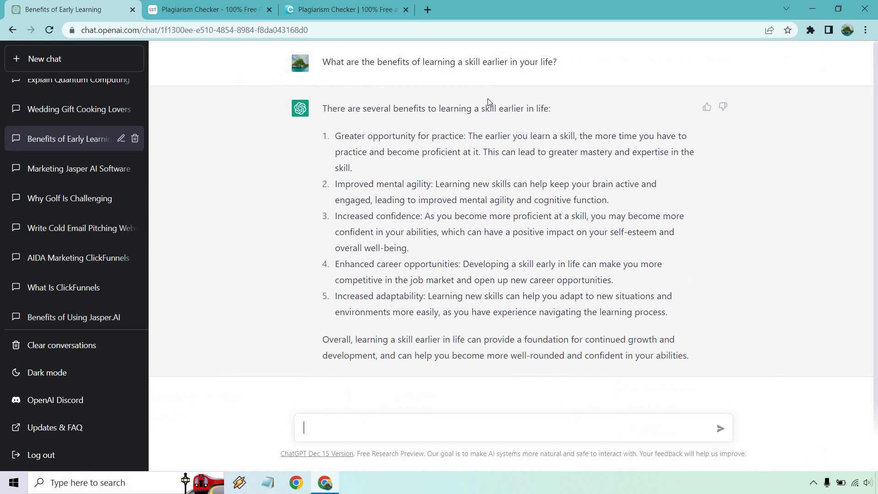
pyautogui.moveTo(687, 353)
pyautogui.mouseDown()
pyautogui.moveTo(326, 133)
pyautogui.moveTo(323, 118)
pyautogui.mouseUp()
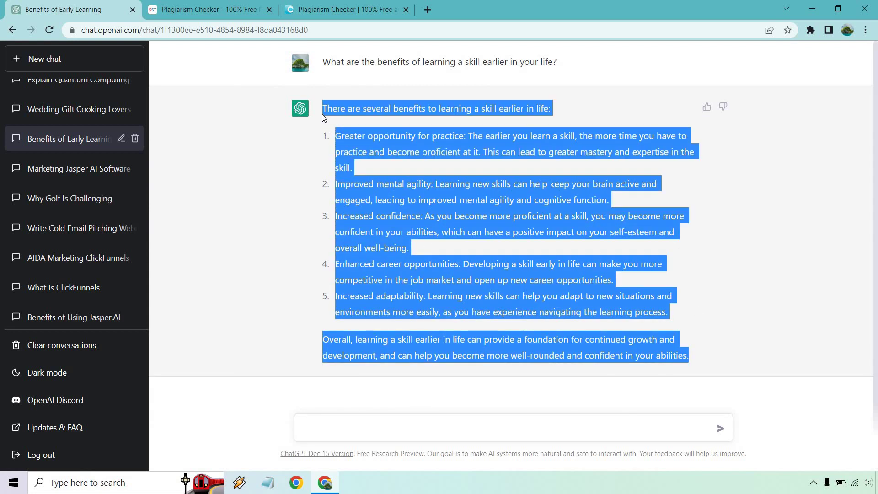
# Replace the golf article in SmallSEOTools with the 172-word learning-benefits answer, then go to Duplichecker
pyautogui.click(206, 9)
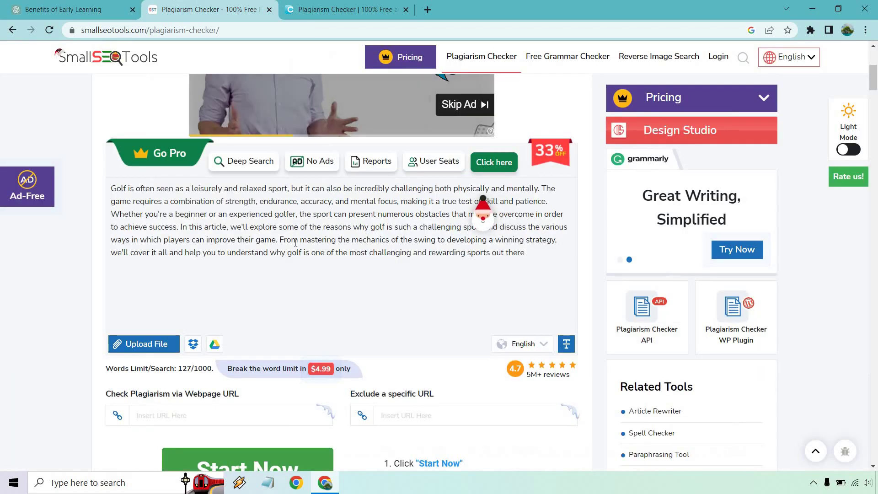
pyautogui.hotkey('ctrl', 'a')
pyautogui.hotkey('ctrl', 'v')
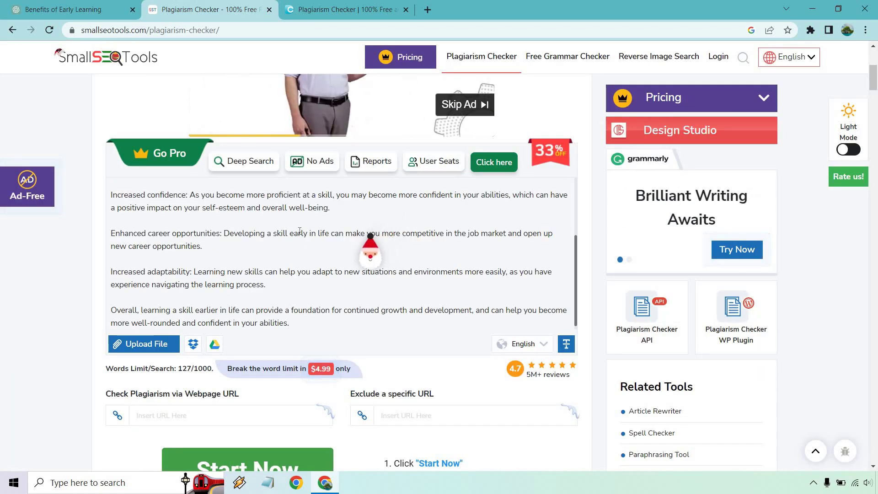
pyautogui.scroll(-3, 2, 275)
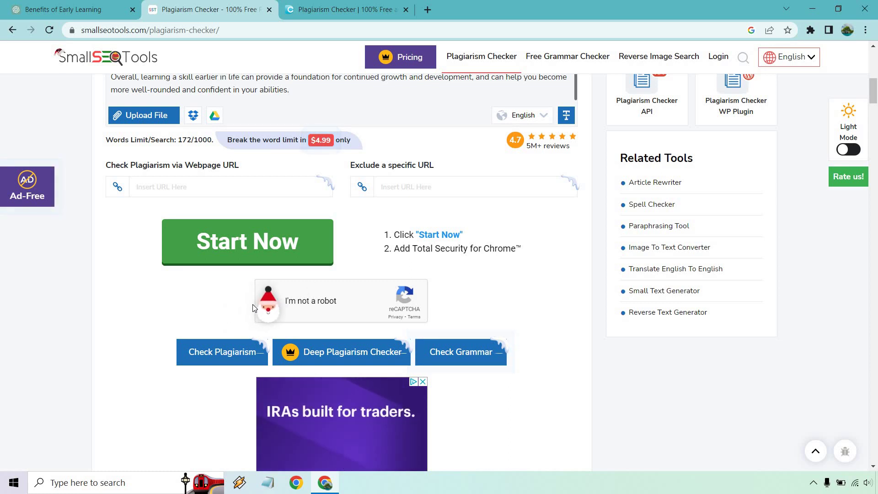
pyautogui.hotkey('ctrl', 'Tab')
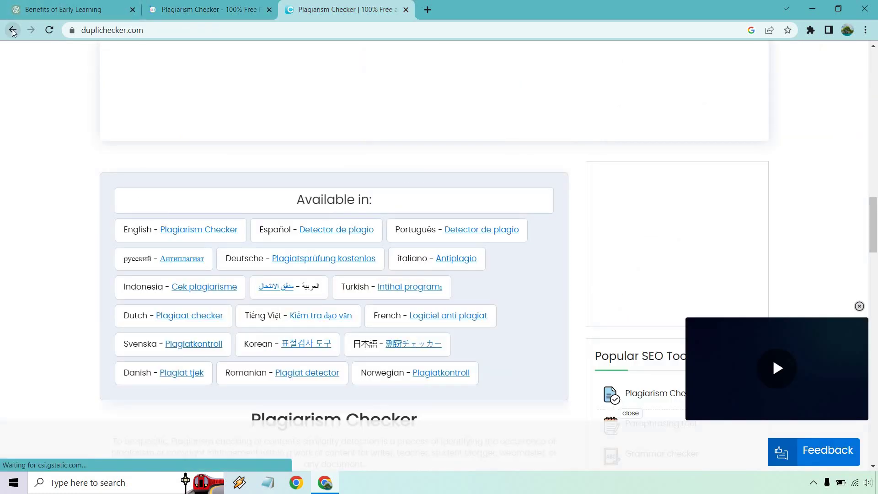
# Back on Duplichecker's entry page, replace the golf text with the learning-benefits answer
pyautogui.click(12, 32)
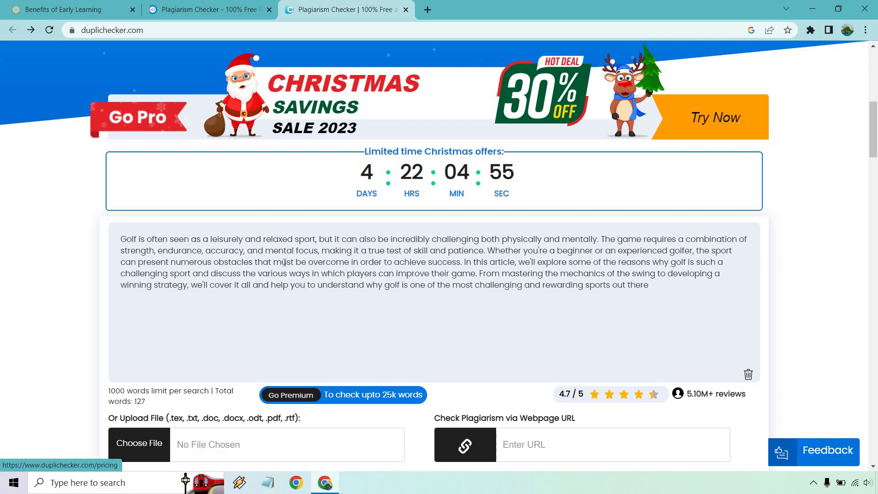
pyautogui.hotkey('ctrl', 'a')
pyautogui.hotkey('ctrl', 'v')
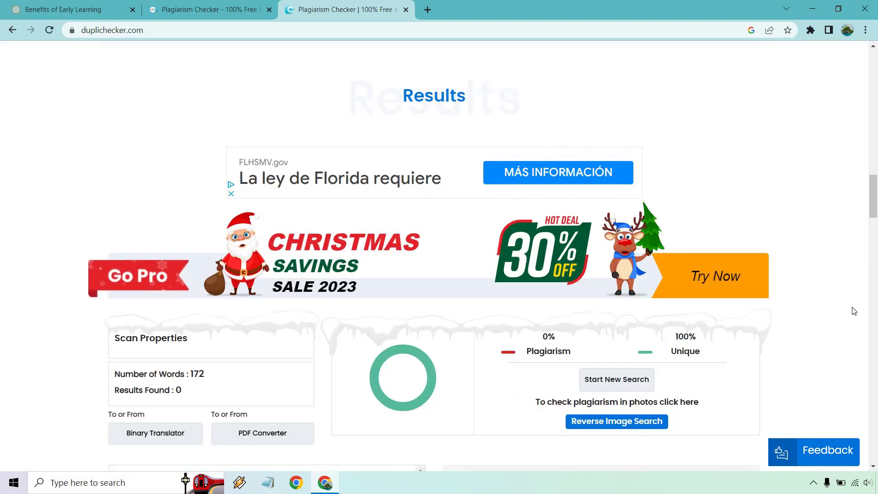
pyautogui.scroll(-4, 481, 274)
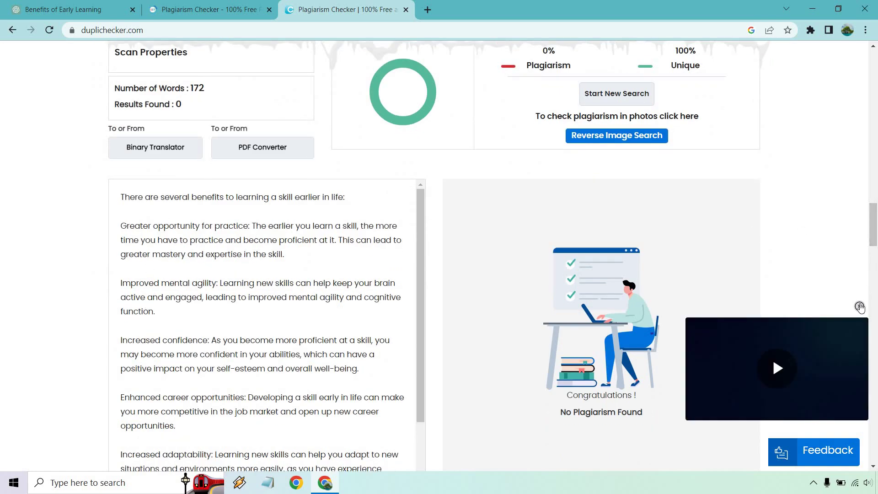
# Close the video ads and view the 0% plagiarism results on Duplichecker and SmallSEOTools for the new text
pyautogui.click(860, 308)
pyautogui.click(205, 10)
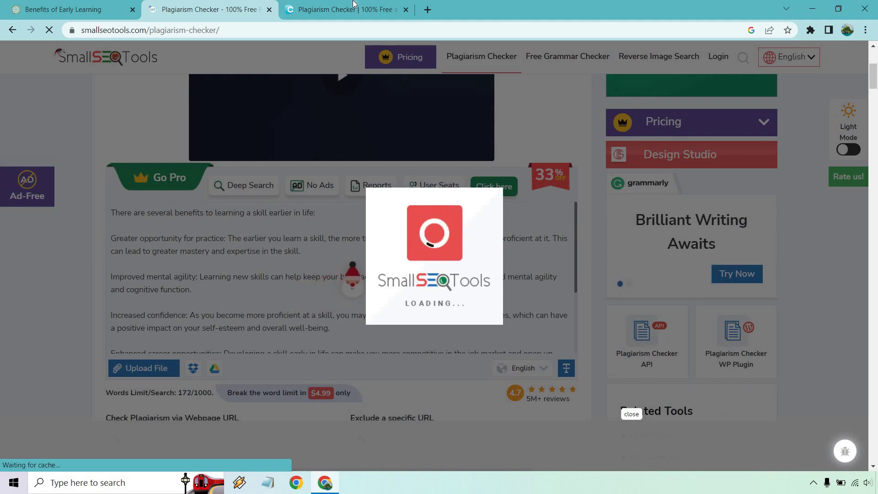
pyautogui.click(346, 10)
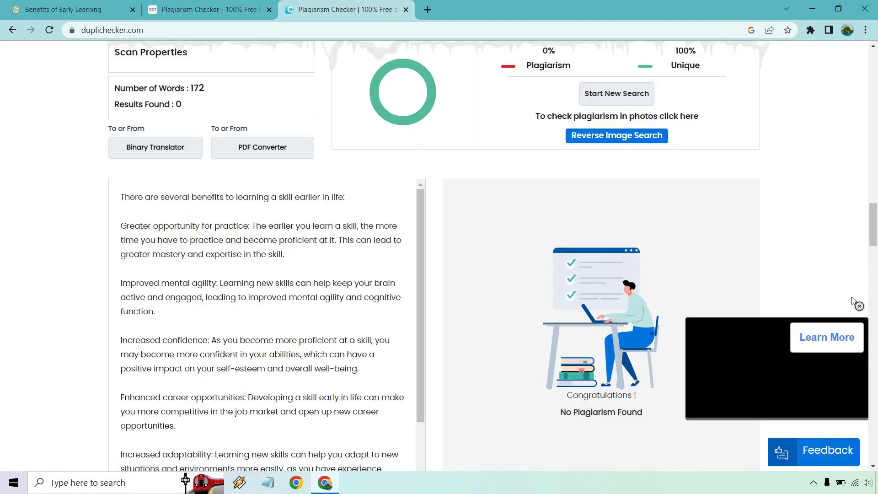
pyautogui.click(859, 306)
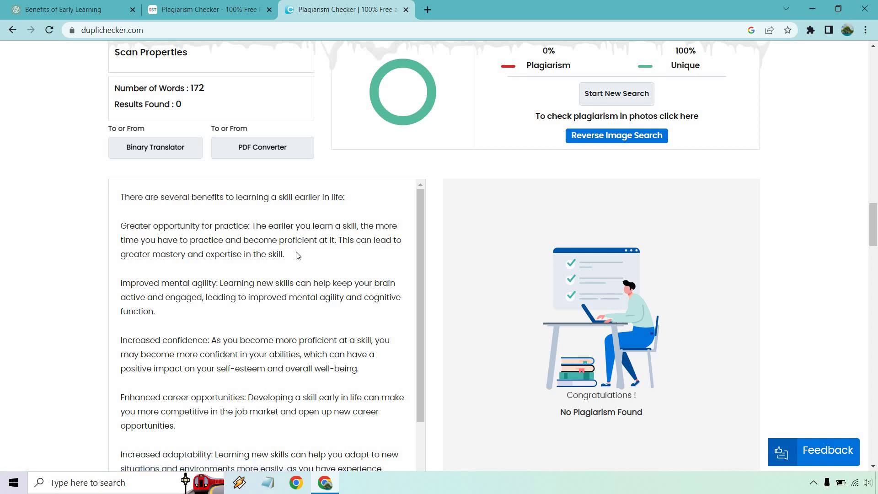
pyautogui.scroll(-1, 256, 322)
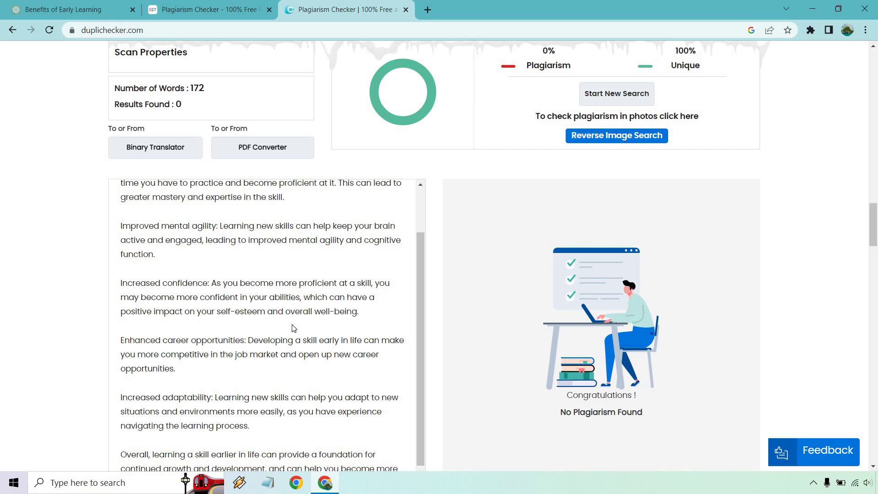
pyautogui.scroll(-1, 293, 317)
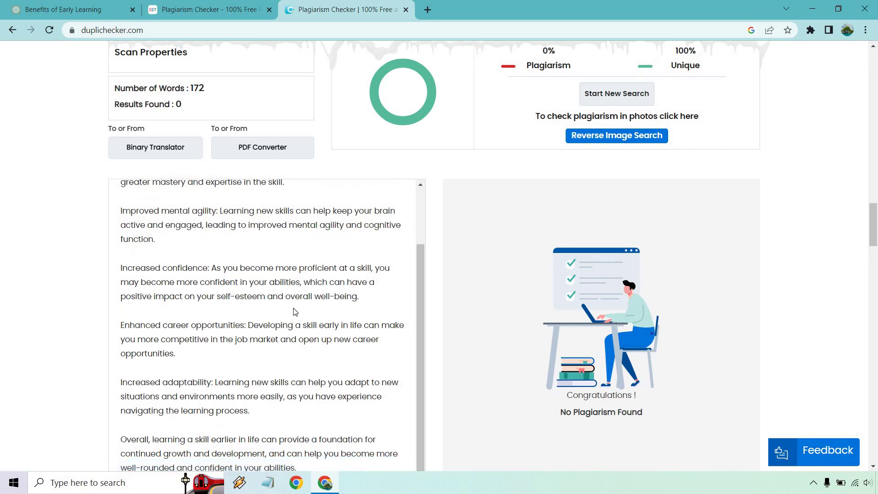
pyautogui.scroll(1, 293, 312)
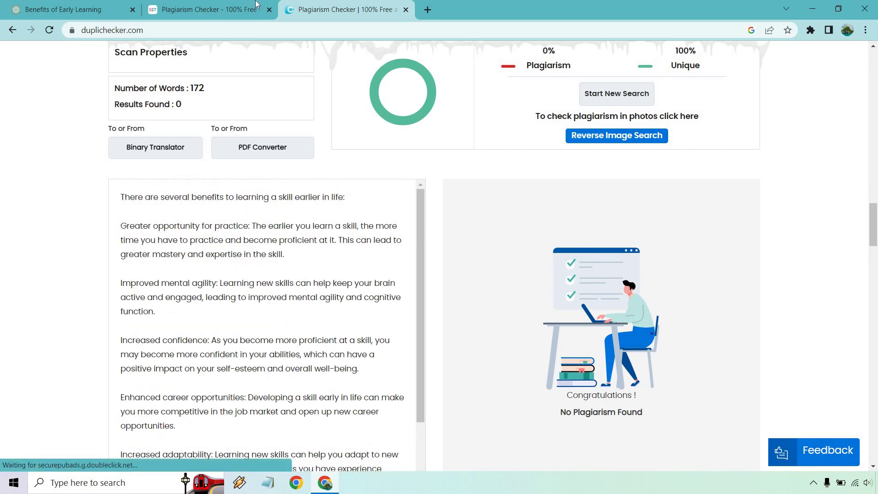
pyautogui.click(212, 9)
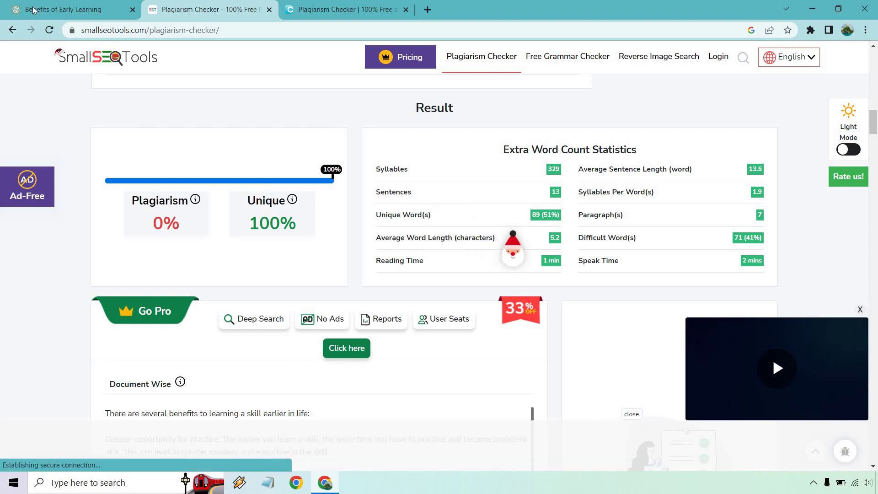
pyautogui.click(72, 7)
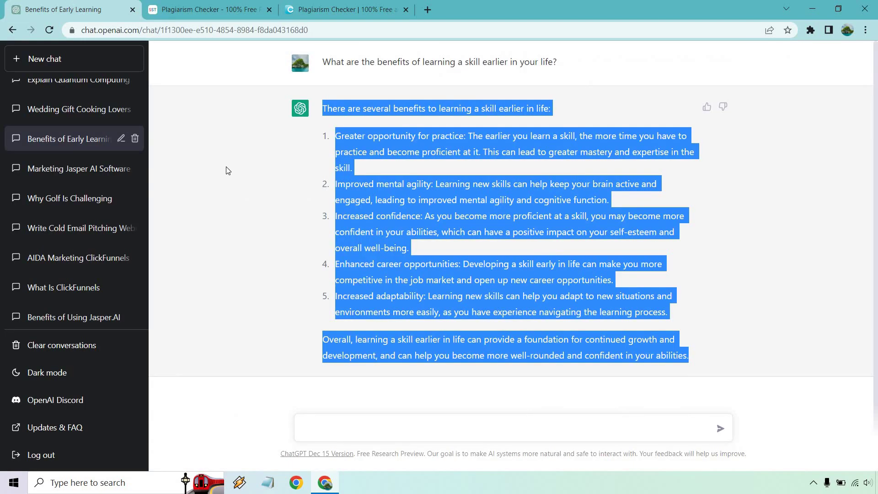
pyautogui.click(264, 170)
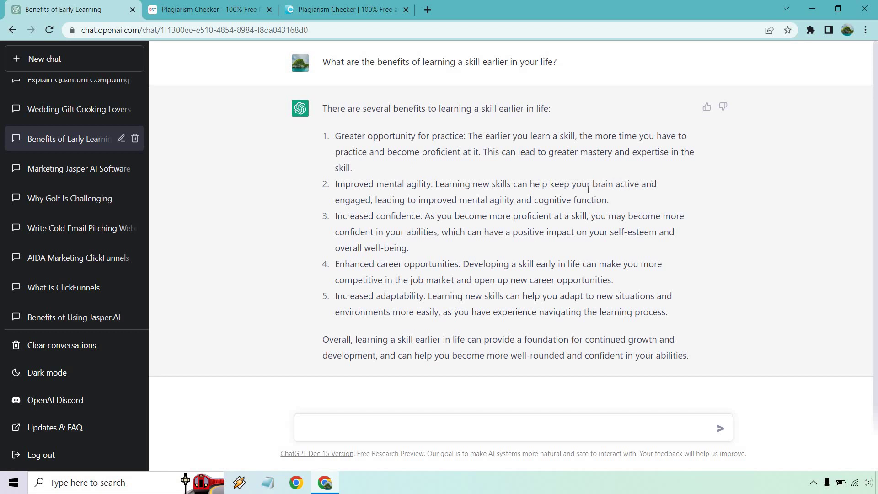